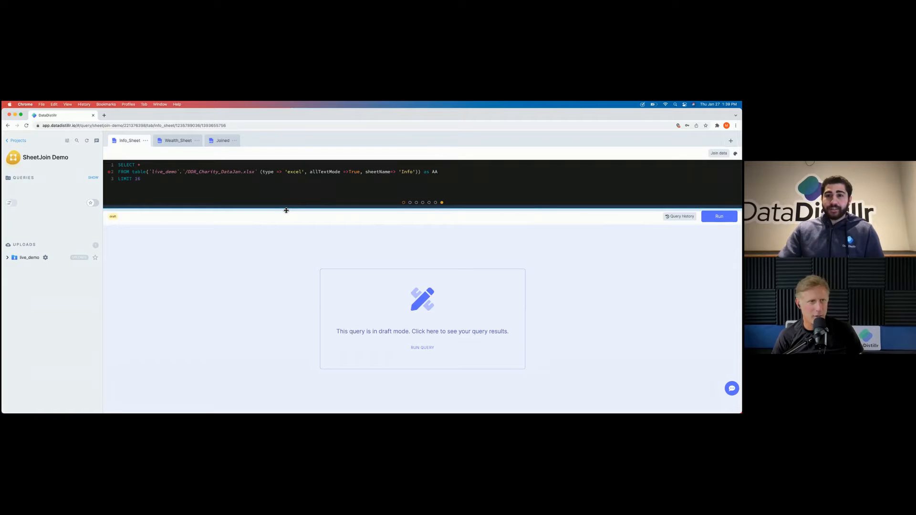
Step: Expand the live_demo upload and its DDR_Charity_DataJan.xlsx file to list the columns, and run the Info_Sheet query
{"action": "left_click", "coordinate": [8, 258]}
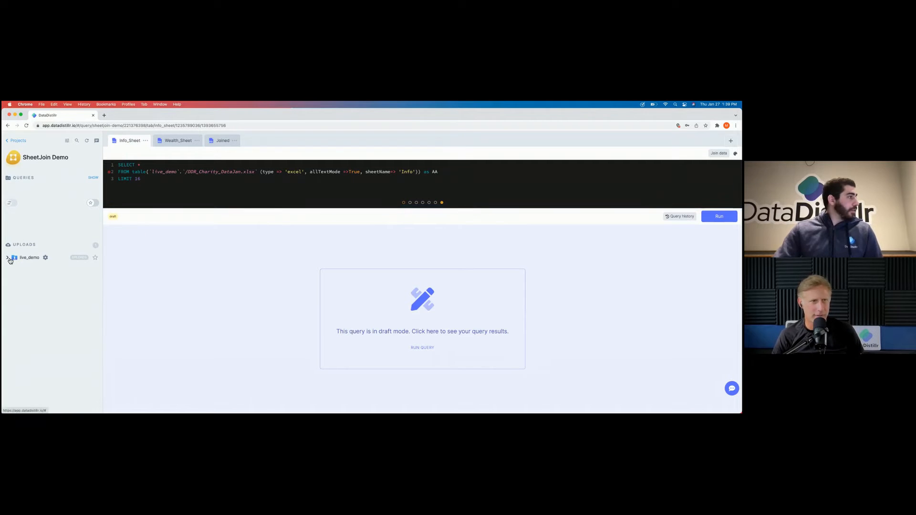
{"action": "left_click", "coordinate": [14, 272]}
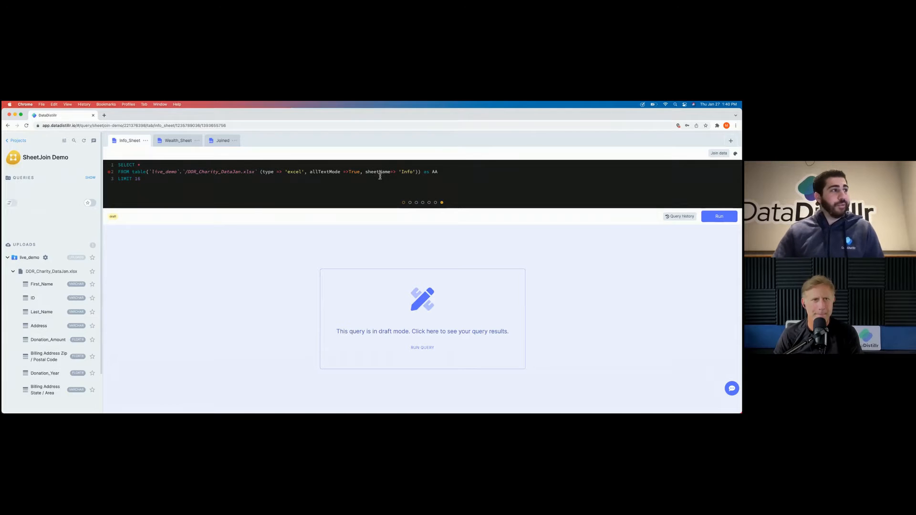
{"action": "left_click", "coordinate": [719, 217]}
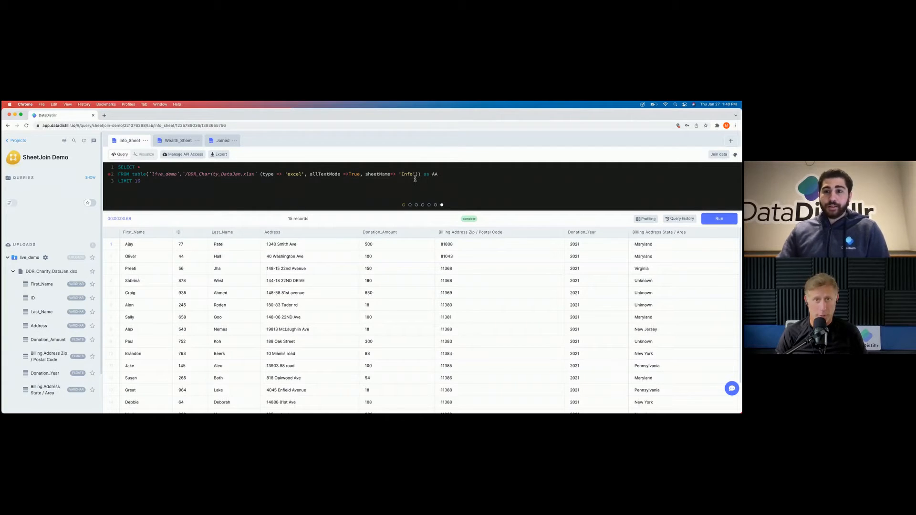
Step: Open the Wealth_Sheet query and run it to load the records of the Wealth sheet
{"action": "left_click", "coordinate": [180, 143]}
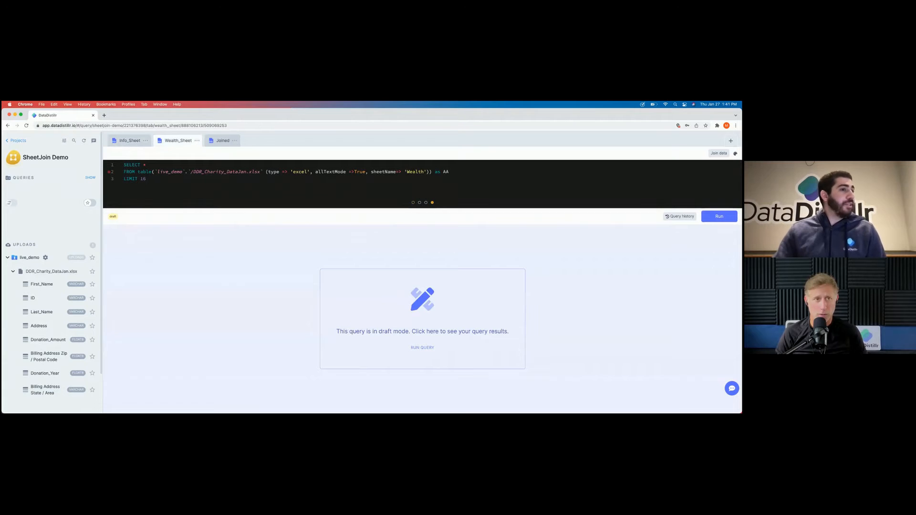
{"action": "left_click", "coordinate": [719, 216]}
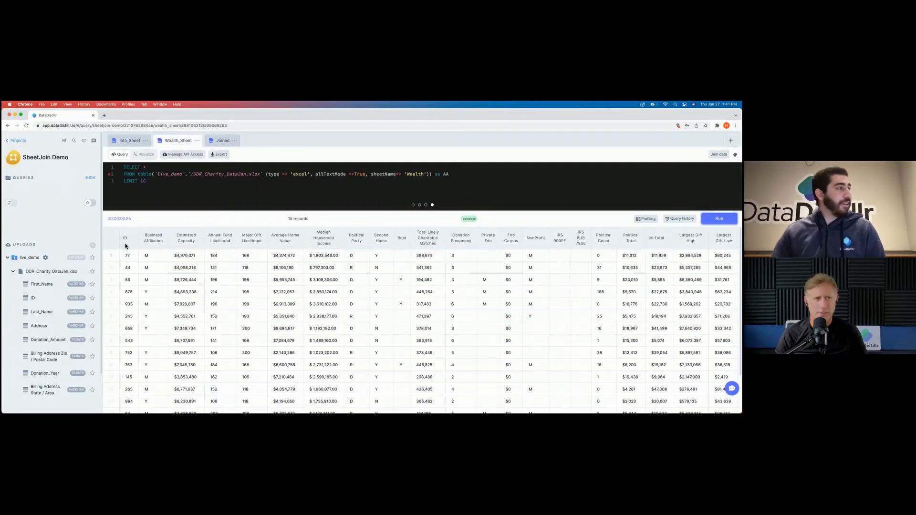
Step: Run the Joined query that combines the Info and Wealth sheets on ID, and look through all its result columns
{"action": "left_click", "coordinate": [224, 142]}
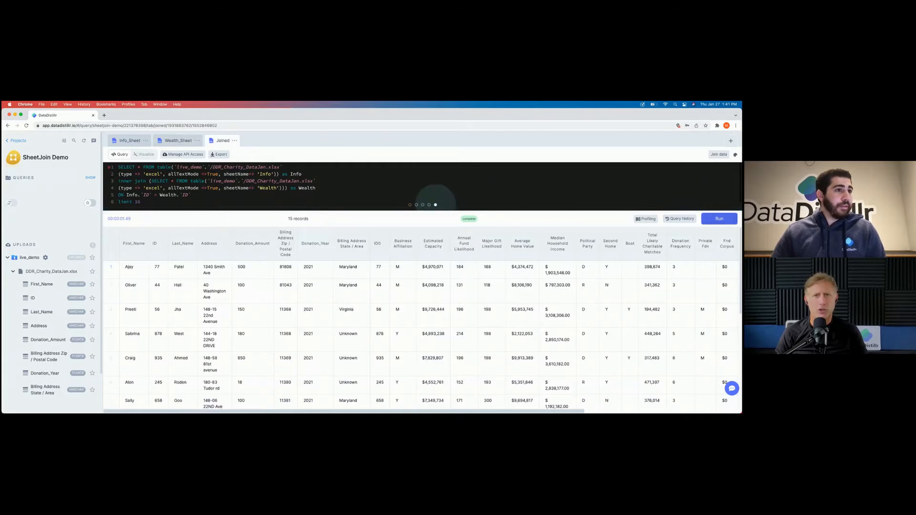
{"action": "left_click", "coordinate": [719, 219]}
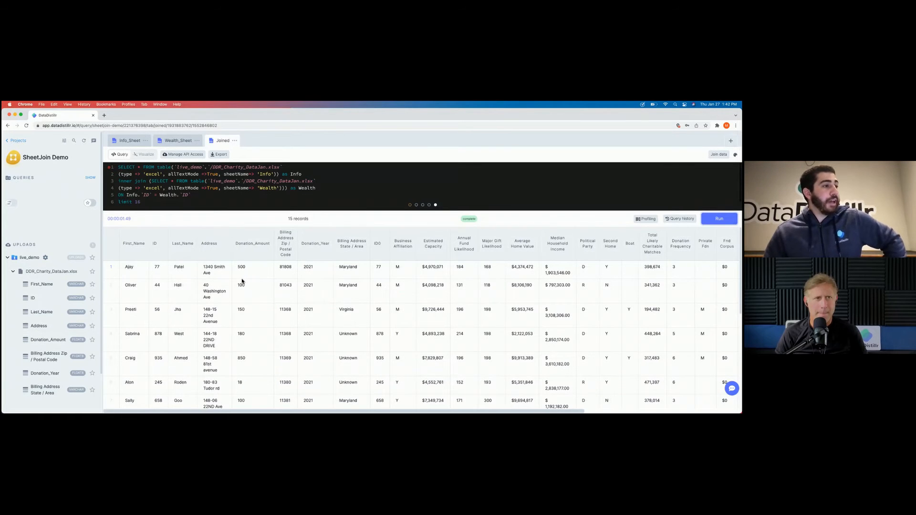
{"action": "scroll", "coordinate": [243, 280], "scroll_direction": "right", "scroll_amount": 3}
{"action": "scroll", "coordinate": [242, 278], "scroll_direction": "right", "scroll_amount": 4}
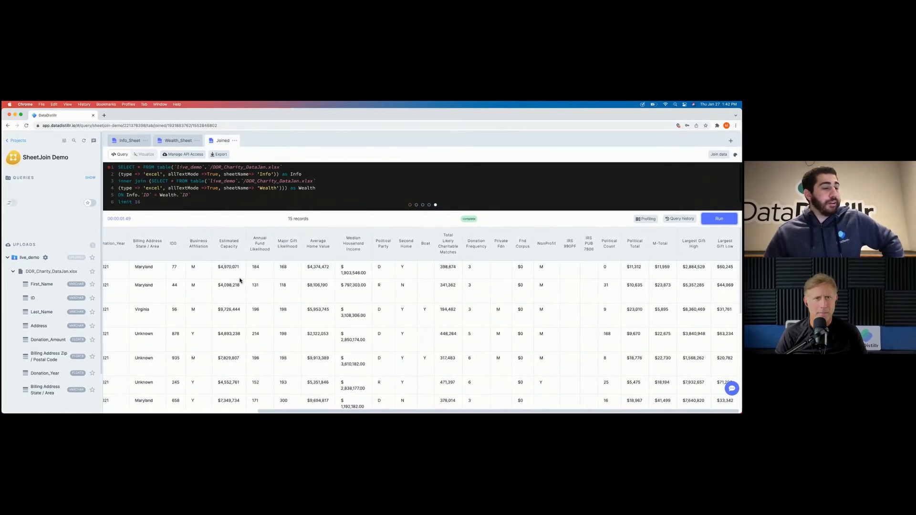
{"action": "scroll", "coordinate": [239, 281], "scroll_direction": "left", "scroll_amount": 7}
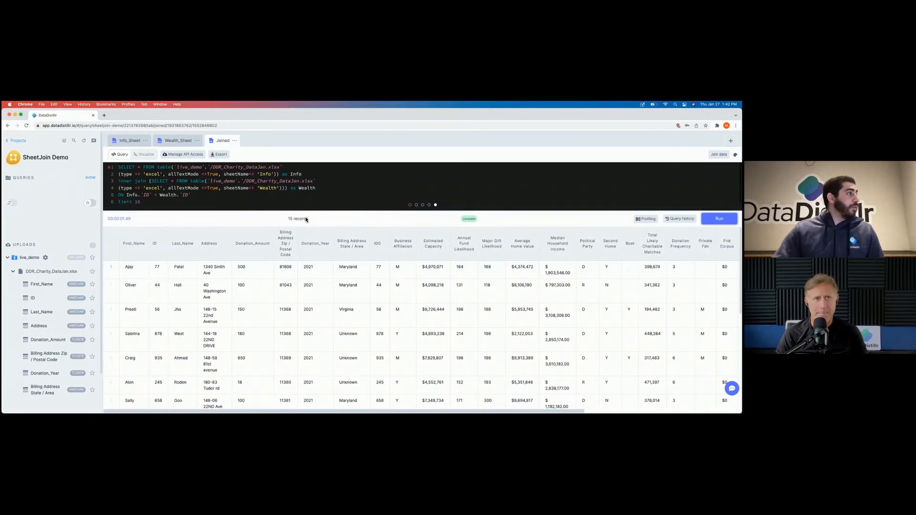
Step: Go to the API access management and show the SheetJoin Demo project's endpoints under the Tester client
{"action": "left_click", "coordinate": [195, 160]}
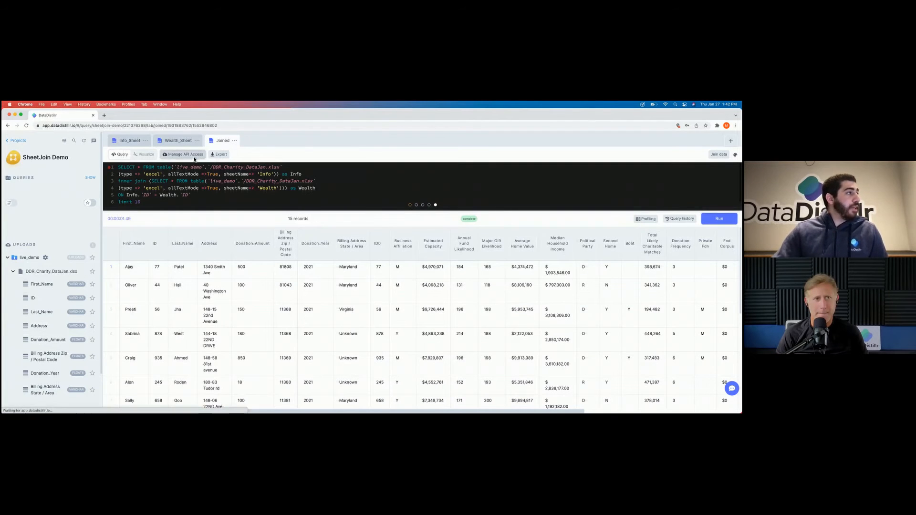
{"action": "scroll", "coordinate": [362, 277], "scroll_direction": "down", "scroll_amount": 10}
{"action": "scroll", "coordinate": [393, 293], "scroll_direction": "down", "scroll_amount": 3}
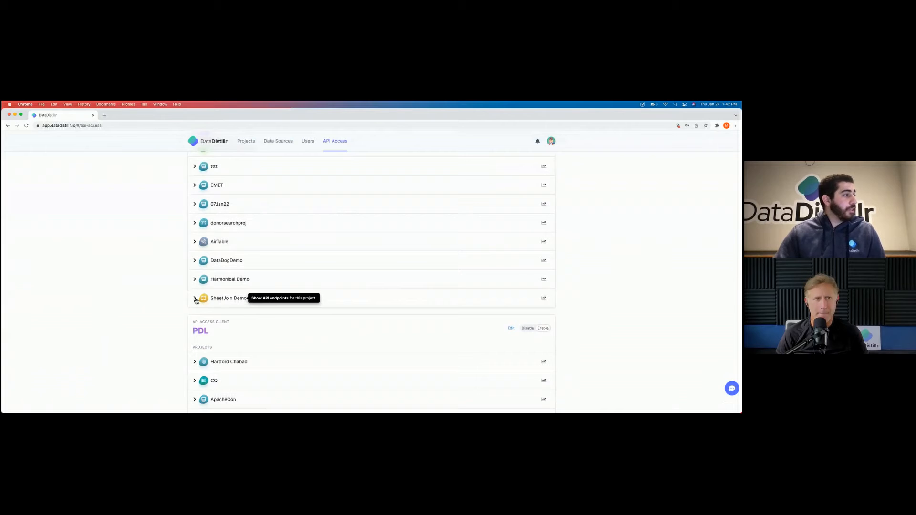
{"action": "left_click", "coordinate": [200, 301]}
{"action": "scroll", "coordinate": [289, 315], "scroll_direction": "down", "scroll_amount": 2}
{"action": "scroll", "coordinate": [291, 317], "scroll_direction": "down", "scroll_amount": 3}
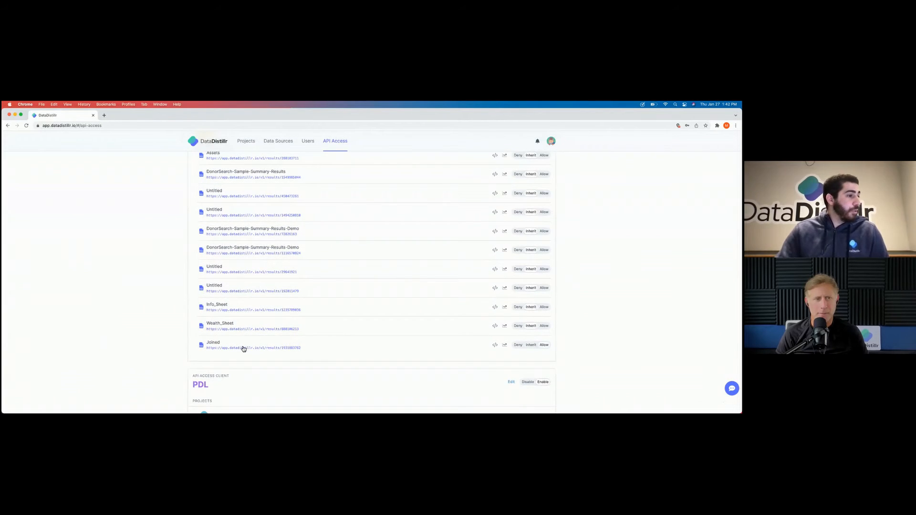
Step: View the general and Python access code for the Joined query's API endpoint, and close the code window
{"action": "left_click", "coordinate": [281, 349]}
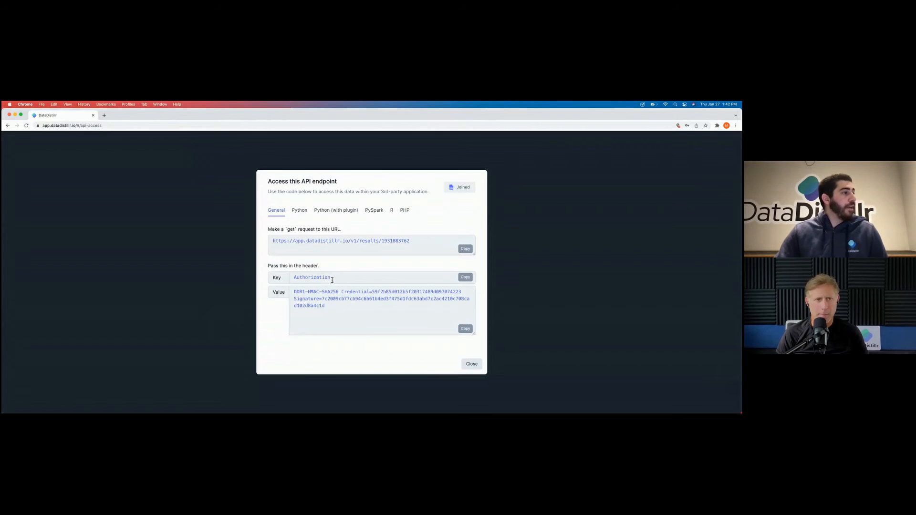
{"action": "left_click", "coordinate": [306, 213]}
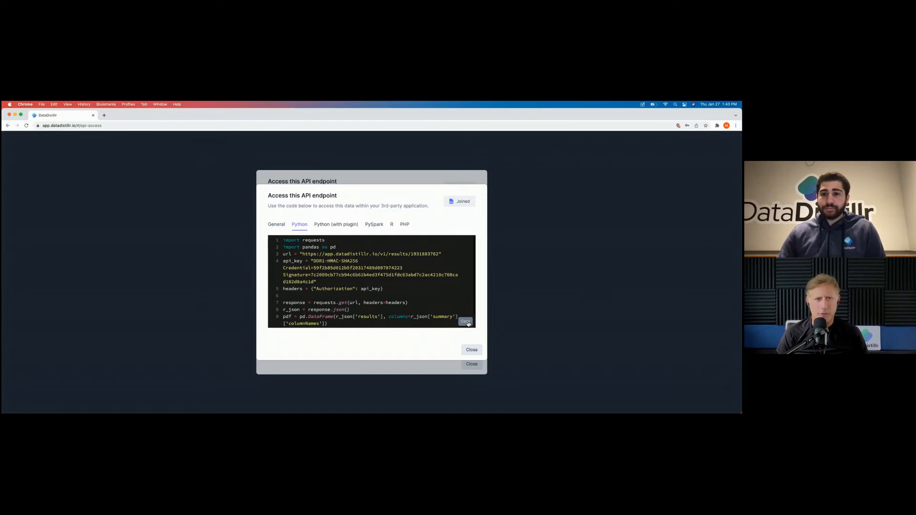
{"action": "left_click", "coordinate": [471, 351]}
{"action": "scroll", "coordinate": [415, 317], "scroll_direction": "up", "scroll_amount": 20}
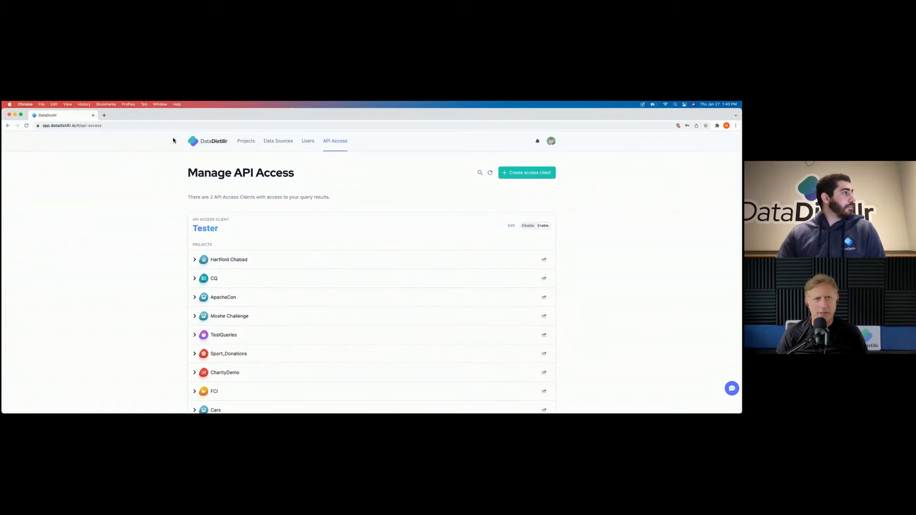
Step: Look through the organization's data sources, first the uploads and then the API sources
{"action": "left_click", "coordinate": [277, 143]}
{"action": "scroll", "coordinate": [309, 180], "scroll_direction": "down", "scroll_amount": 2}
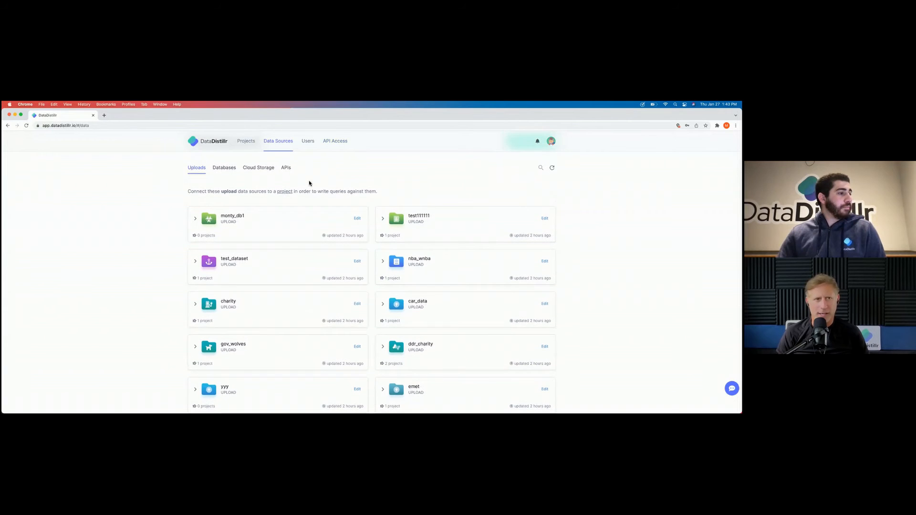
{"action": "scroll", "coordinate": [309, 183], "scroll_direction": "down", "scroll_amount": 5}
{"action": "scroll", "coordinate": [309, 183], "scroll_direction": "up", "scroll_amount": 8}
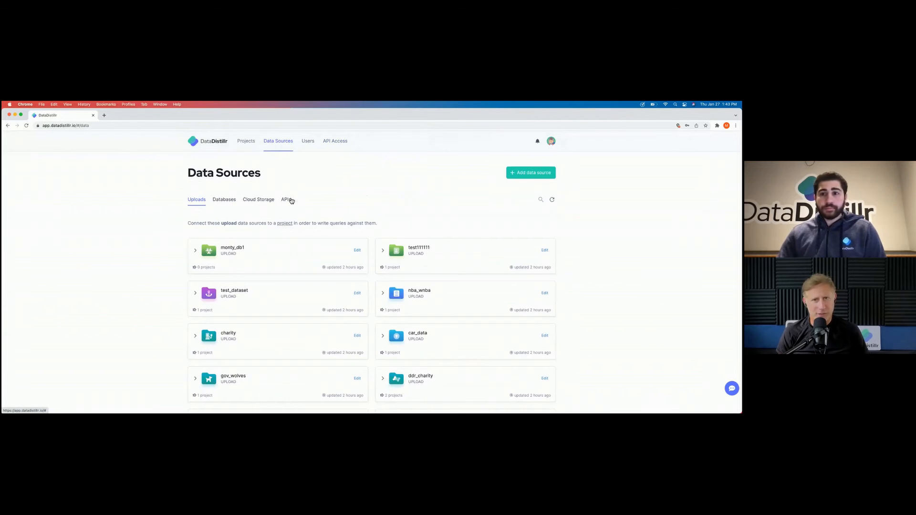
{"action": "left_click", "coordinate": [288, 199]}
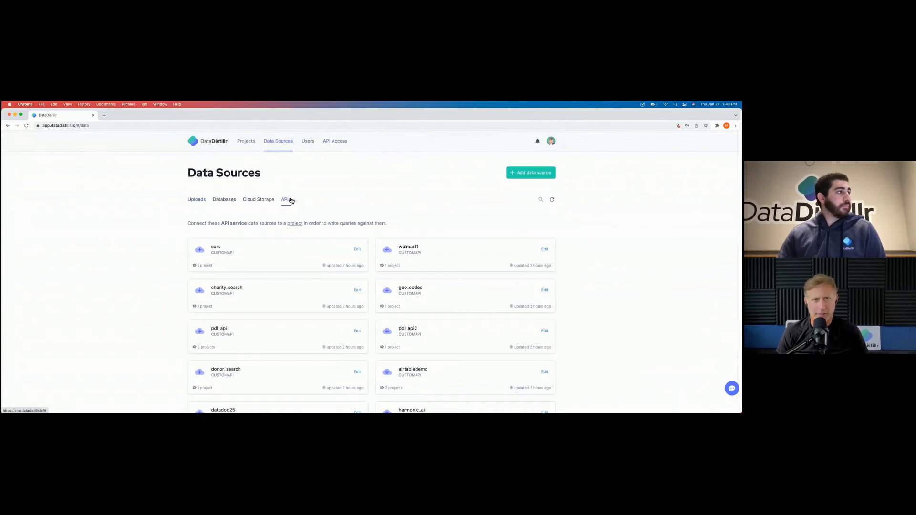
{"action": "scroll", "coordinate": [464, 189], "scroll_direction": "down", "scroll_amount": 1}
{"action": "scroll", "coordinate": [475, 257], "scroll_direction": "down", "scroll_amount": 2}
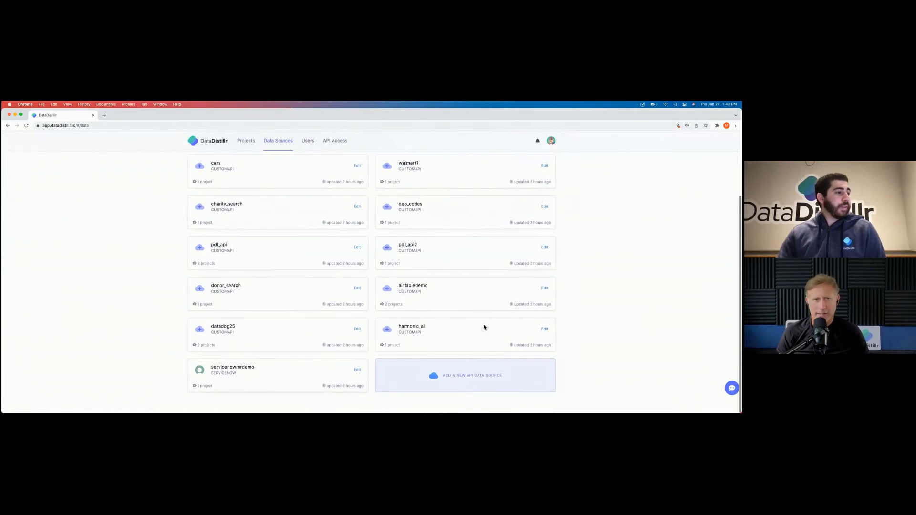
Step: Bring up the form for a new Custom API data source to view its fields, and cancel it without saving
{"action": "left_click", "coordinate": [484, 376]}
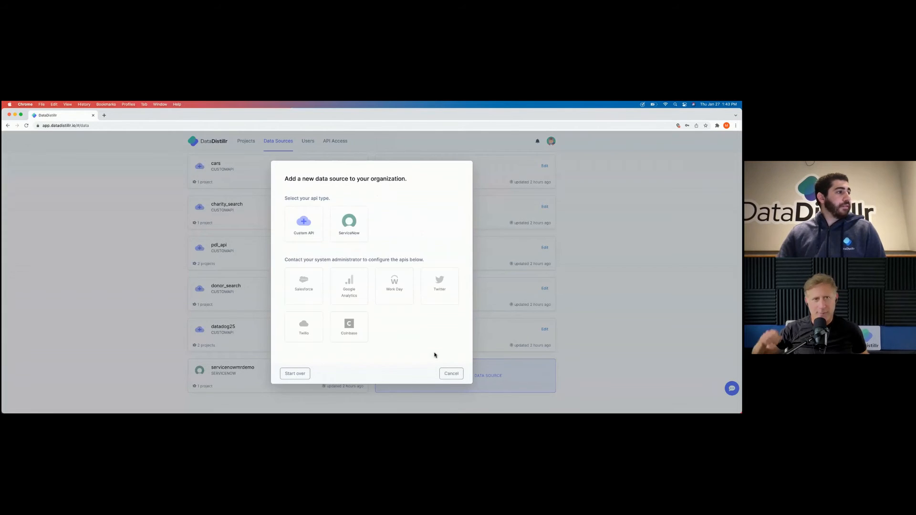
{"action": "left_click", "coordinate": [303, 232]}
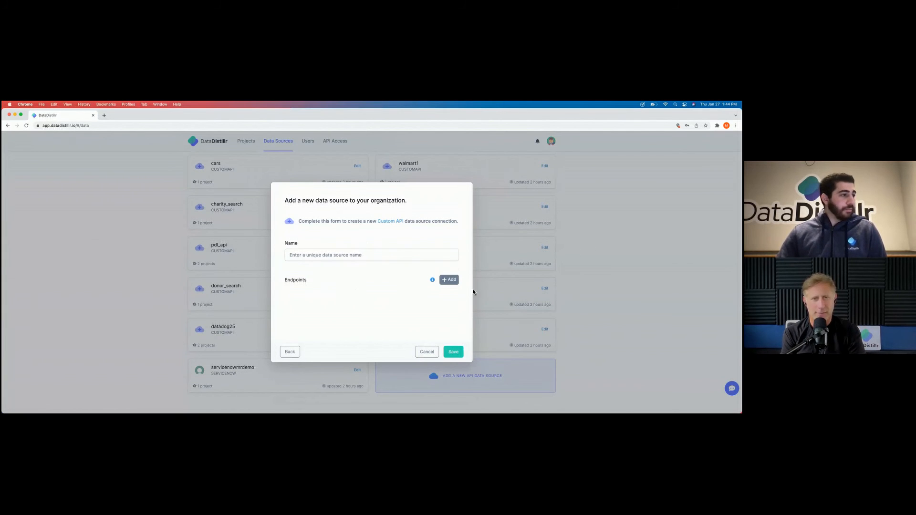
{"action": "left_click", "coordinate": [426, 350]}
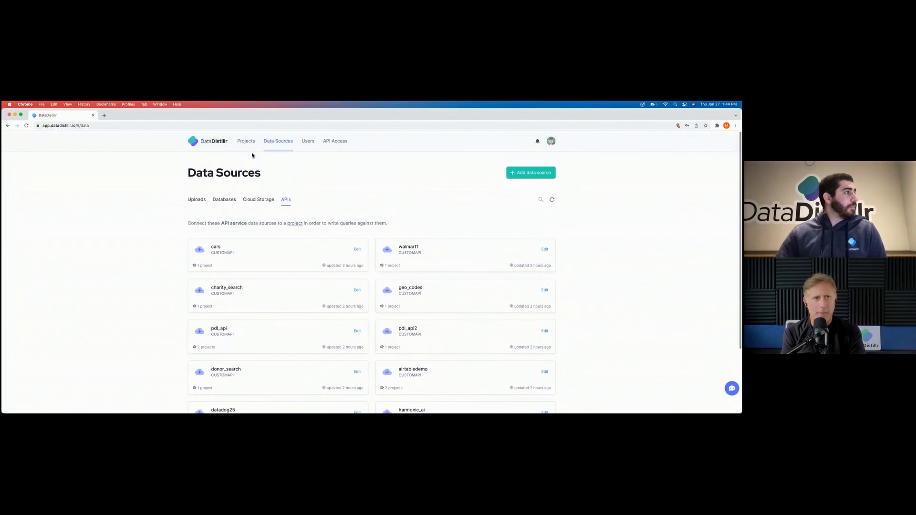
Step: Return to the SheetJoin Demo project's queries from the project list and enlarge the results area of the Joined query
{"action": "left_click", "coordinate": [244, 143]}
{"action": "scroll", "coordinate": [403, 320], "scroll_direction": "down", "scroll_amount": 10}
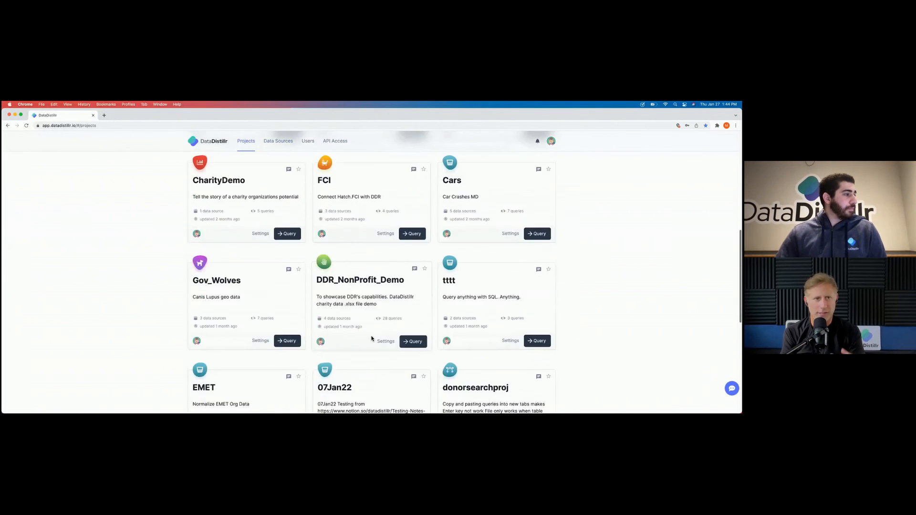
{"action": "scroll", "coordinate": [372, 338], "scroll_direction": "down", "scroll_amount": 5}
{"action": "left_click", "coordinate": [287, 382]}
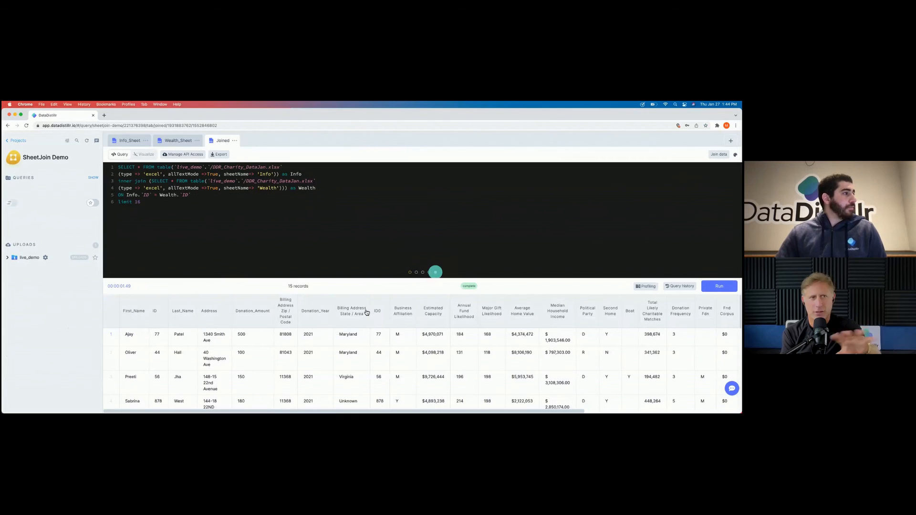
{"action": "left_click_drag", "start_coordinate": [380, 278], "coordinate": [381, 243]}
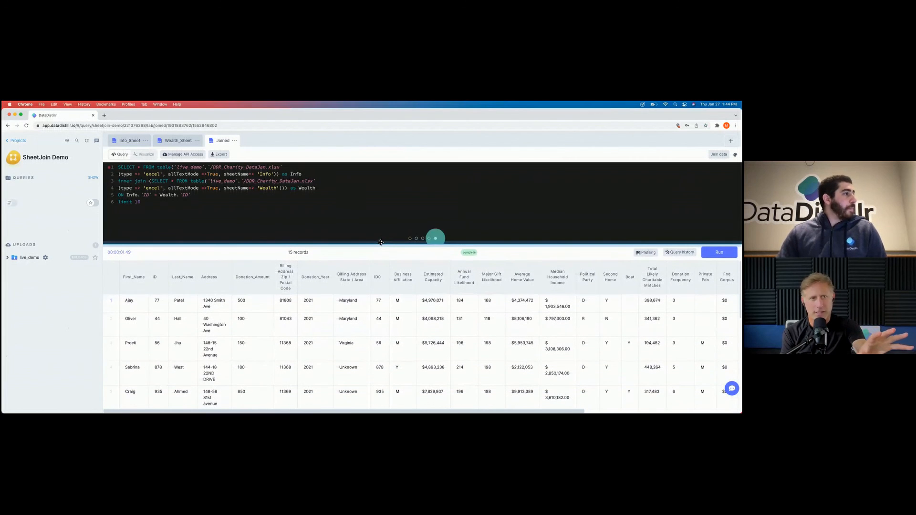